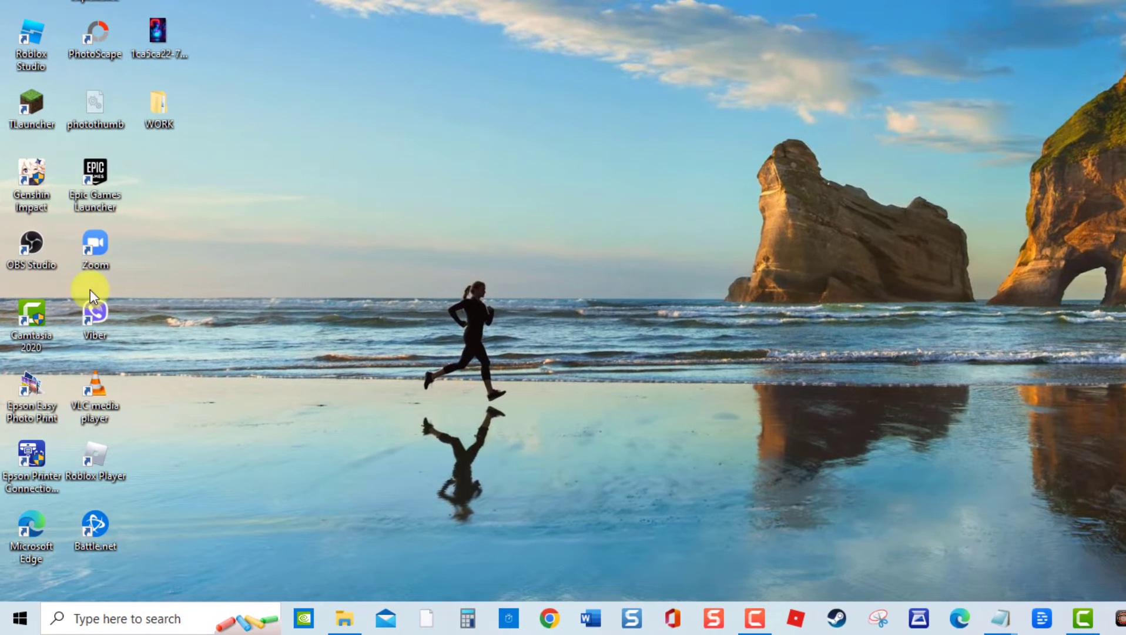
Step: Uncheck 'Always show icons, never thumbnails' in File Explorer Options' View settings and apply it
{"action": "left_click", "coordinate": [114, 618]}
{"action": "type", "text": "file explorer option"}
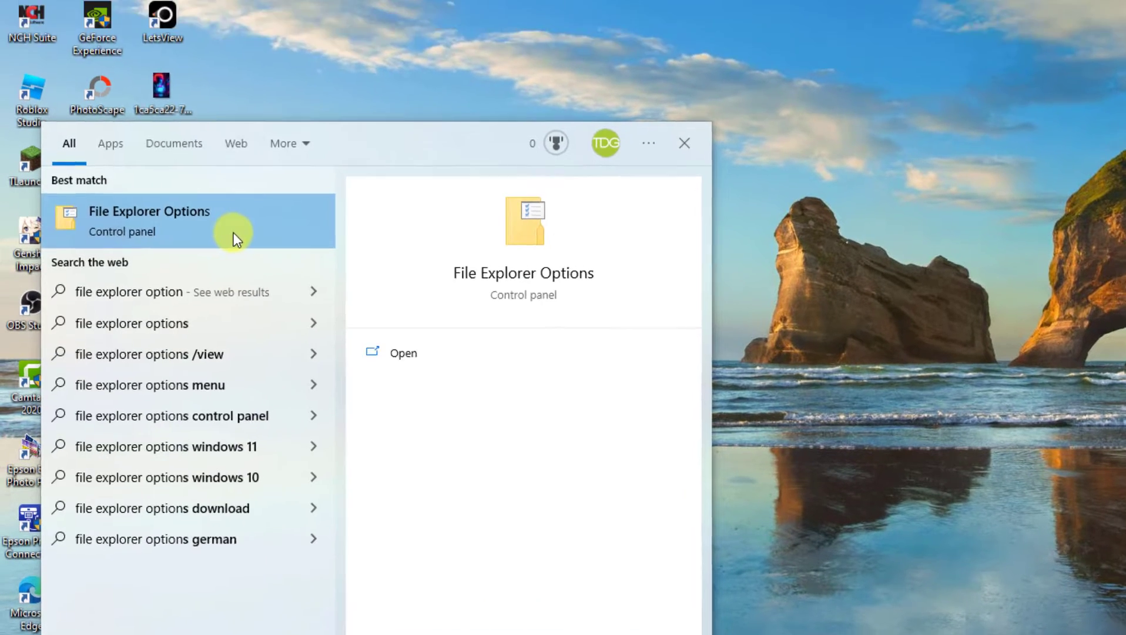
{"action": "left_click", "coordinate": [228, 182]}
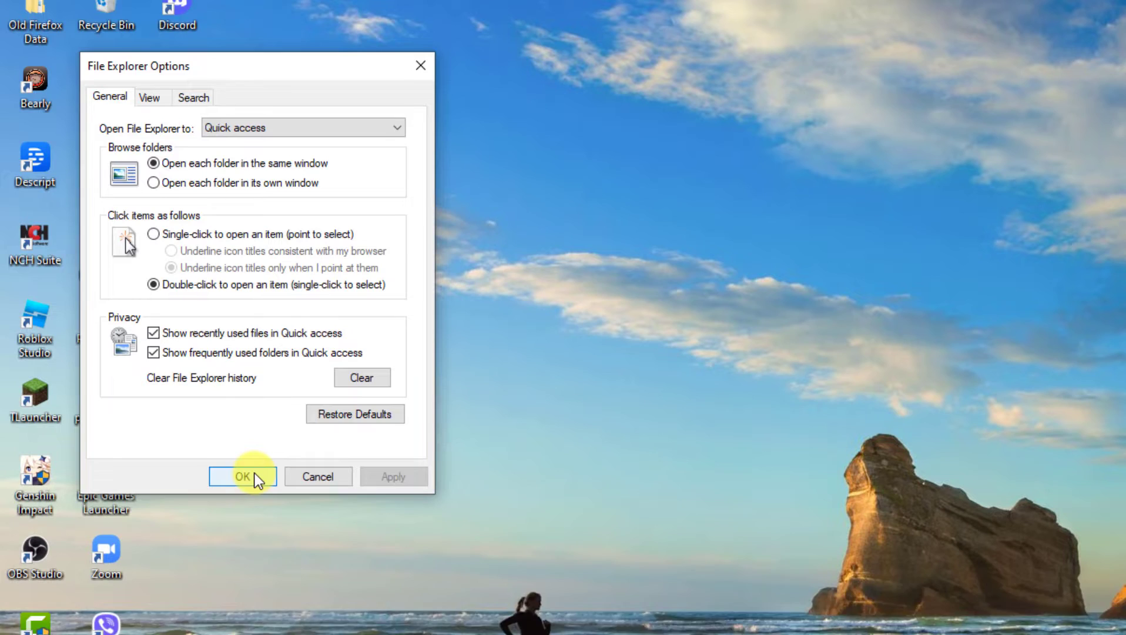
{"action": "left_click", "coordinate": [165, 96]}
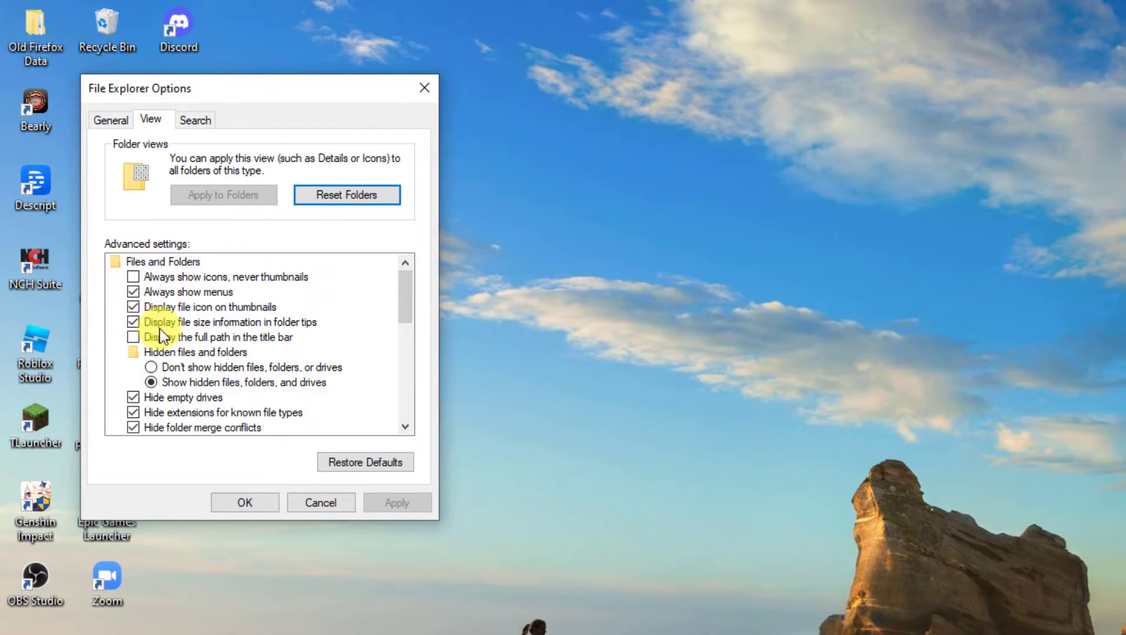
{"action": "left_click", "coordinate": [139, 276]}
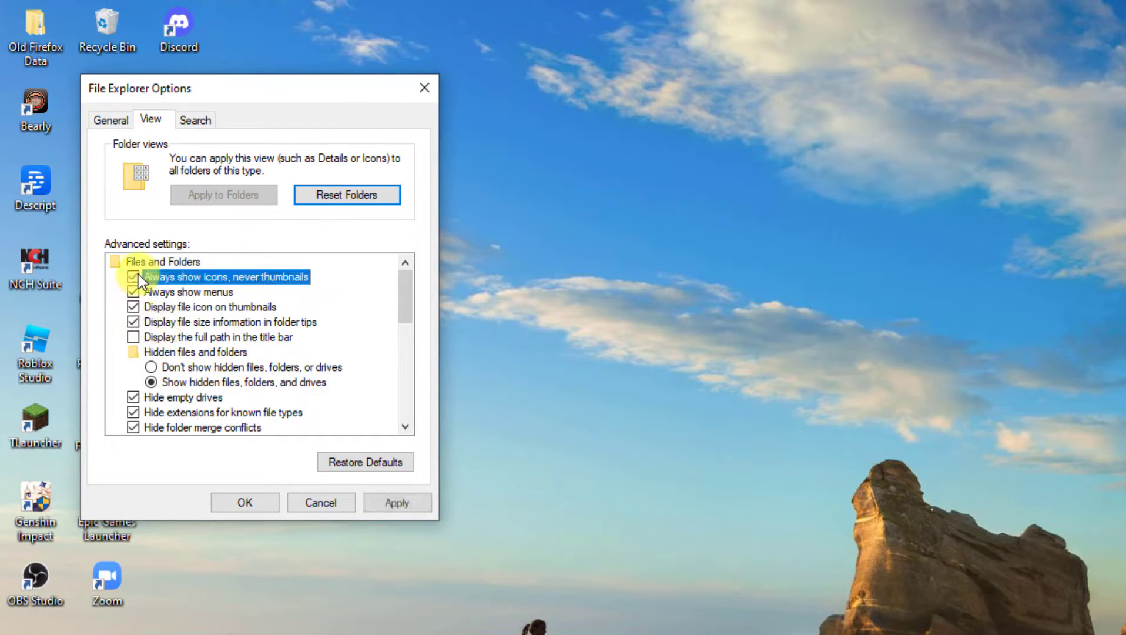
{"action": "left_click", "coordinate": [389, 499]}
{"action": "left_click", "coordinate": [262, 508]}
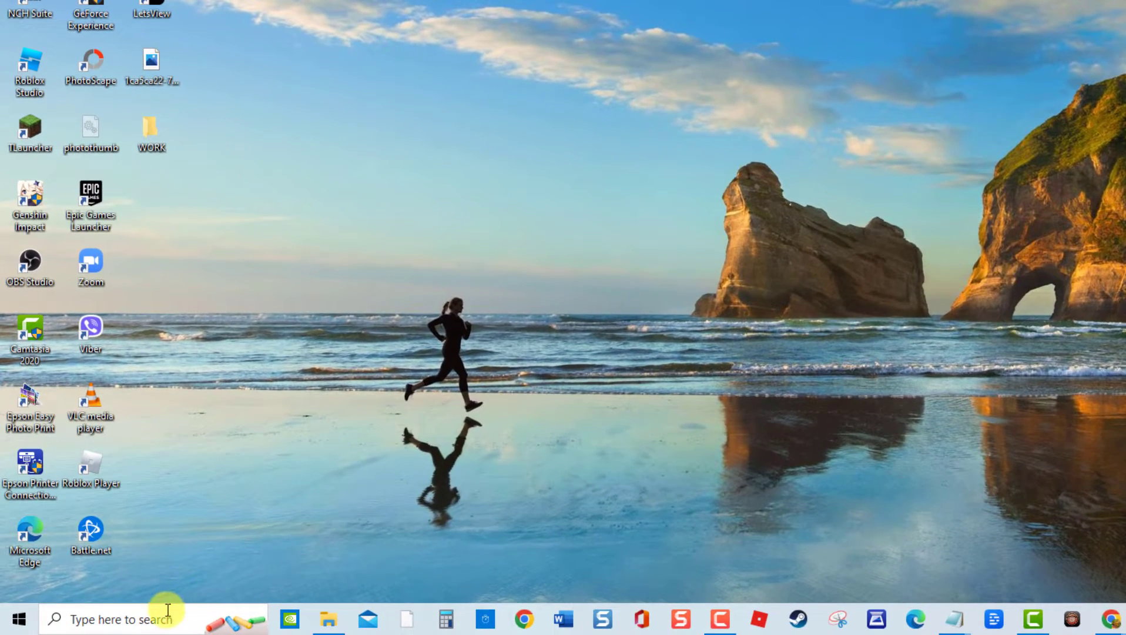
Step: Enable 'Save taskbar thumbnail previews' and 'Show thumbnails instead of icons' in Performance Options and apply
{"action": "left_click", "coordinate": [168, 617]}
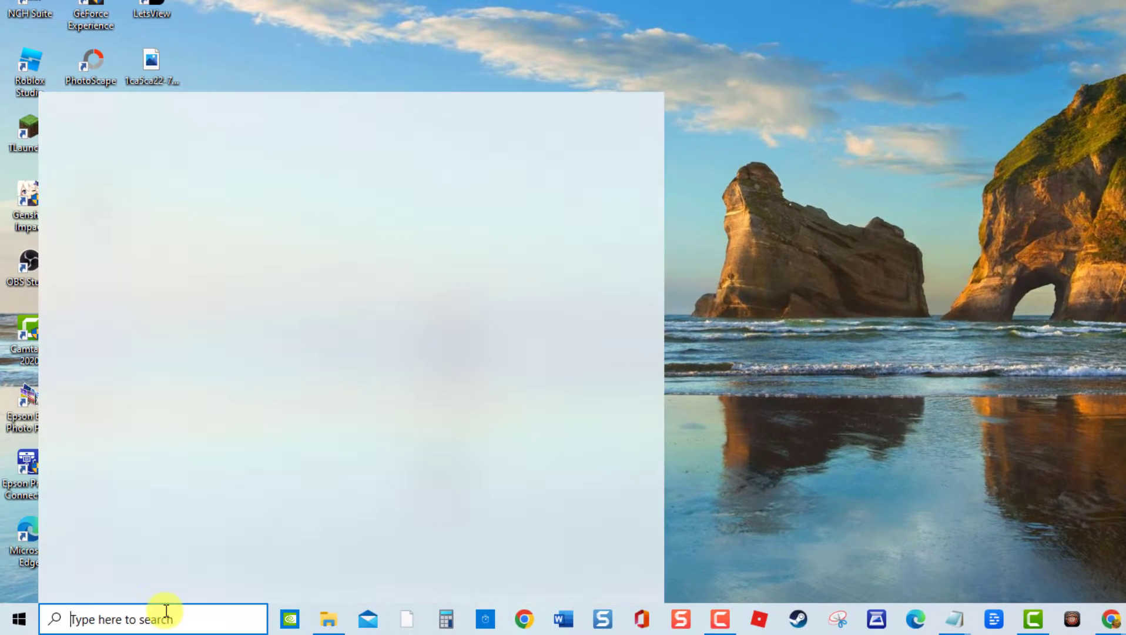
{"action": "type", "text": "Advanced System settings"}
{"action": "left_click", "coordinate": [224, 189]}
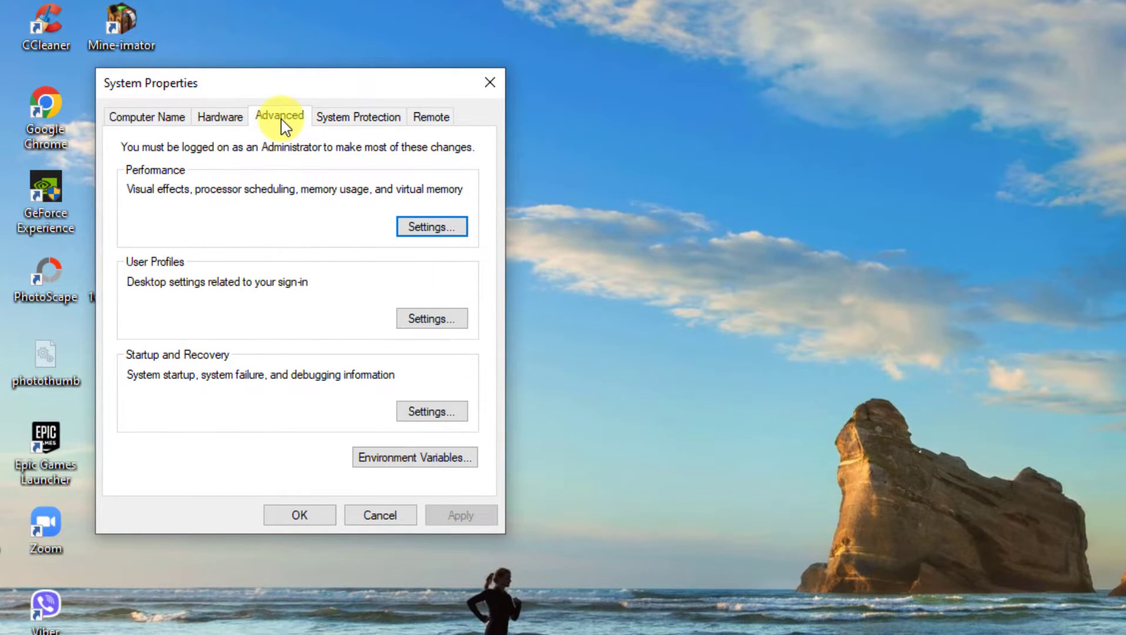
{"action": "left_click", "coordinate": [431, 227]}
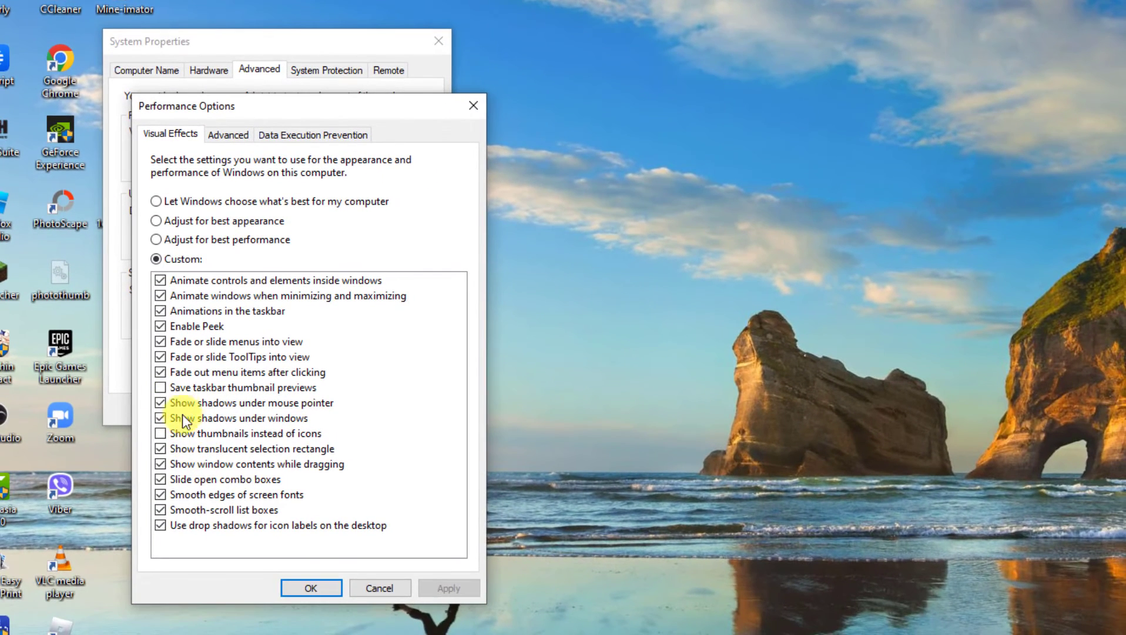
{"action": "left_click", "coordinate": [163, 390]}
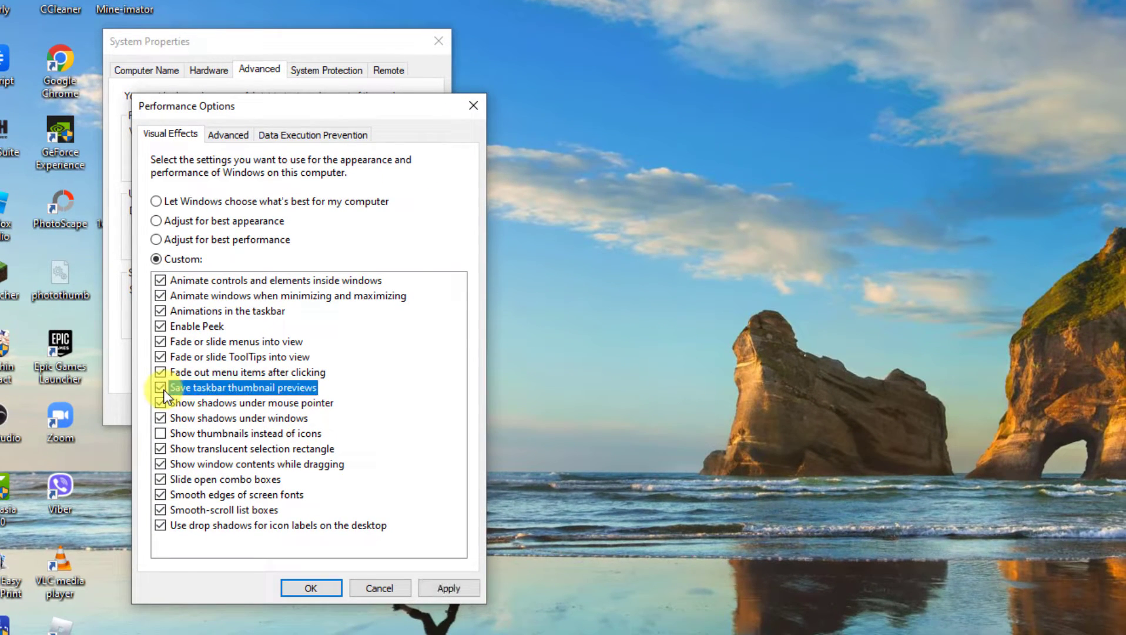
{"action": "left_click", "coordinate": [162, 435]}
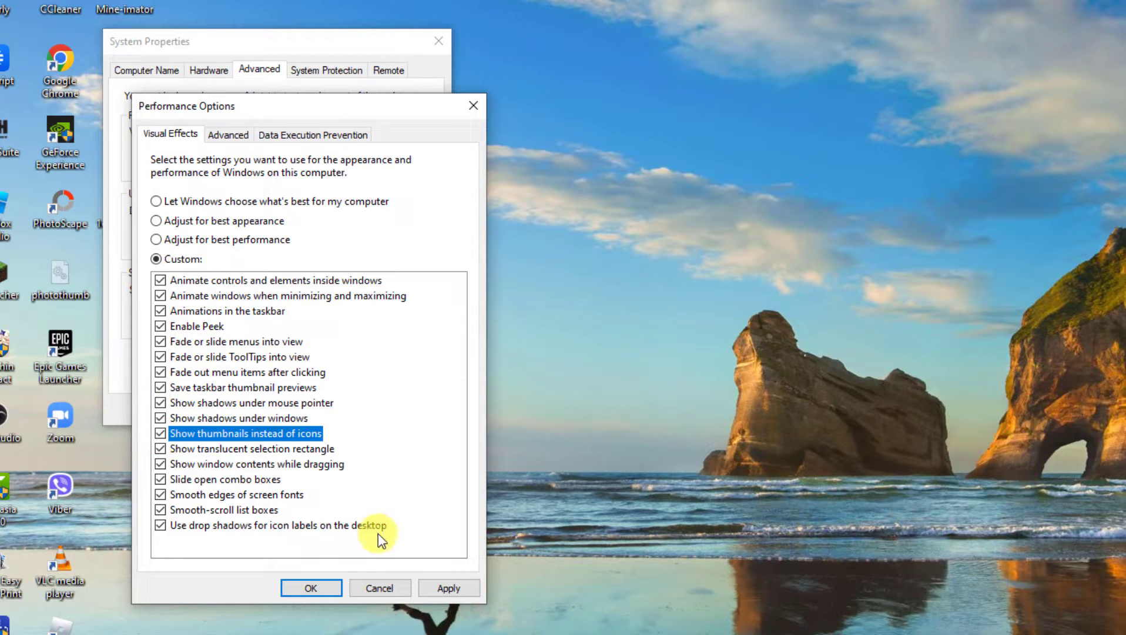
{"action": "left_click", "coordinate": [431, 581]}
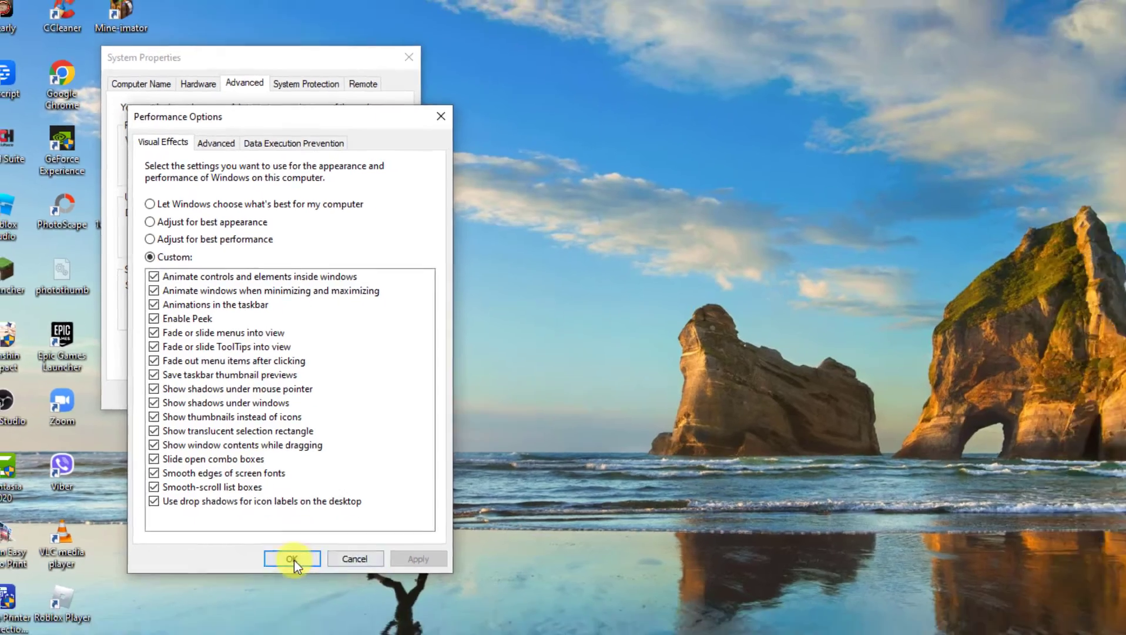
{"action": "left_click", "coordinate": [311, 588]}
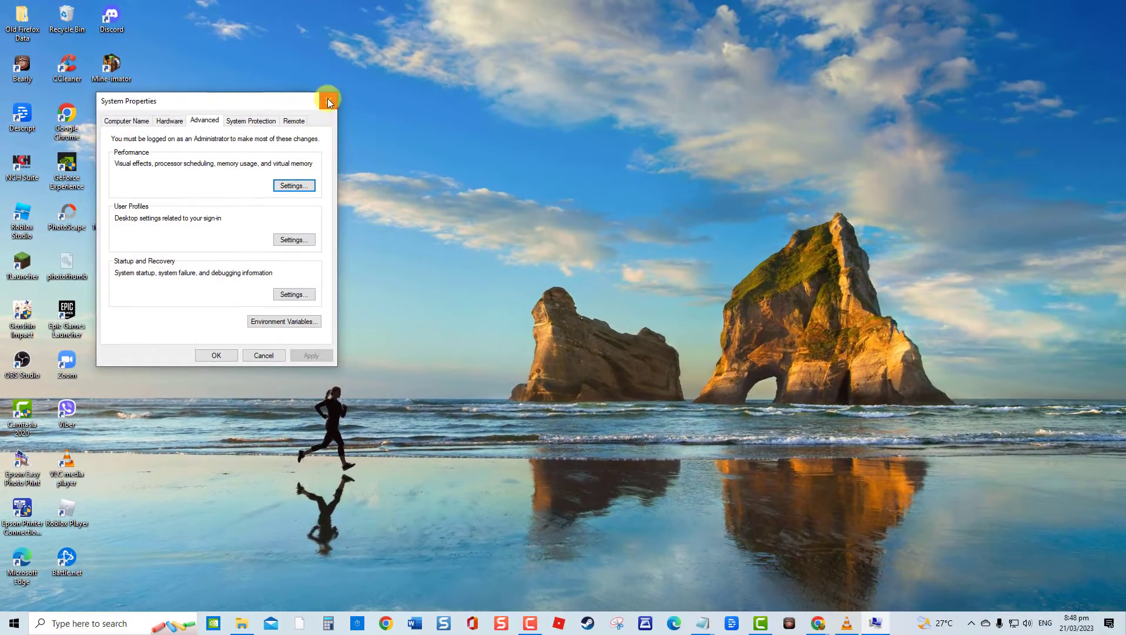
{"action": "left_click", "coordinate": [438, 40]}
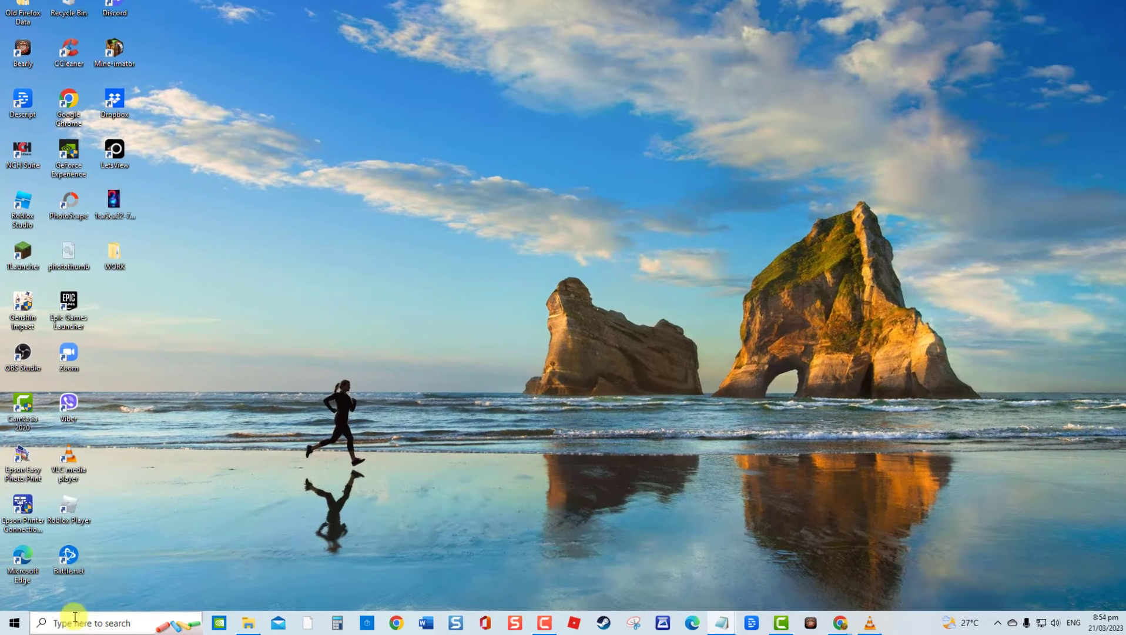
Step: Open an administrator Command Prompt and stop Explorer with taskkill /f /im explorer.exe
{"action": "left_click", "coordinate": [76, 623]}
{"action": "type", "text": "co"}
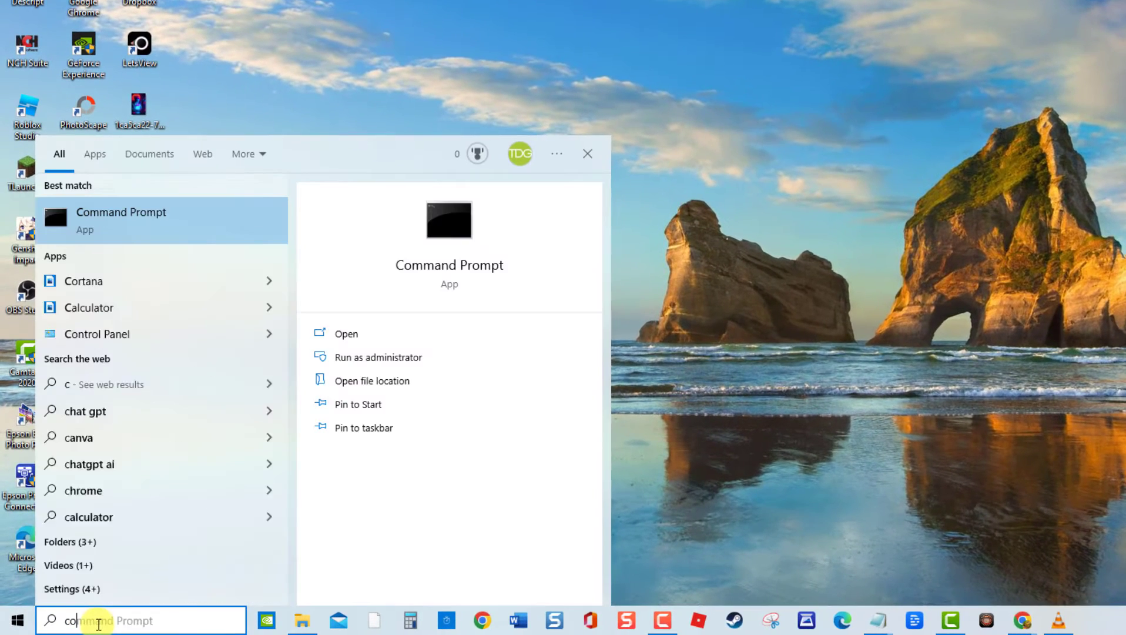
{"action": "type", "text": "mmand prompt"}
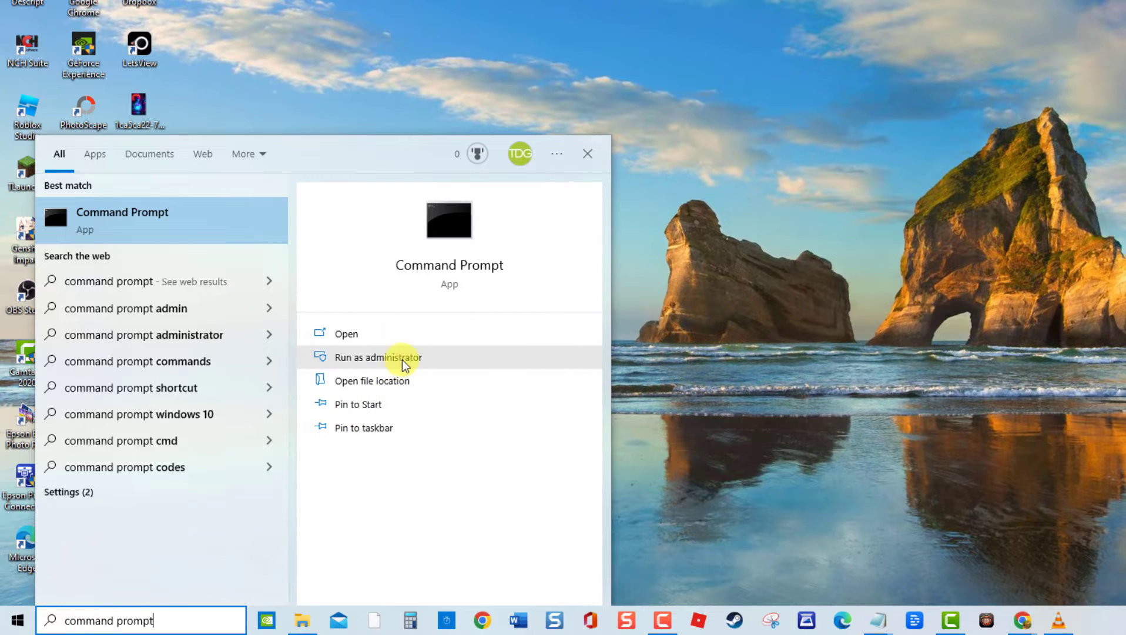
{"action": "left_click", "coordinate": [402, 356]}
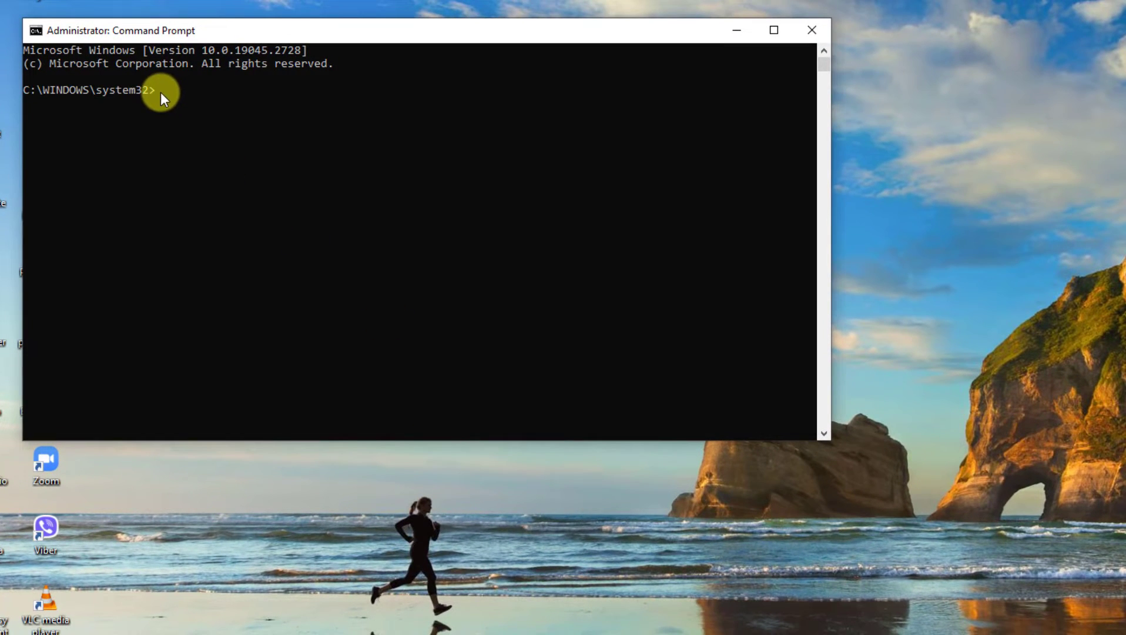
{"action": "left_click", "coordinate": [158, 89]}
{"action": "type", "text": "taskkill /f /im explorer.exe"}
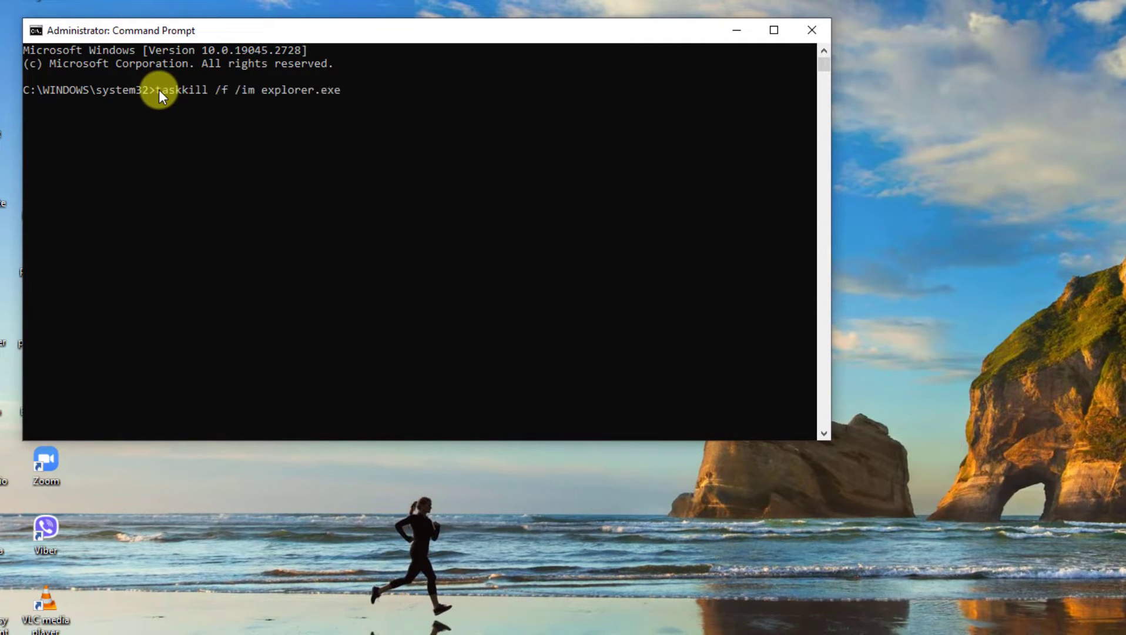
{"action": "key", "text": "Return"}
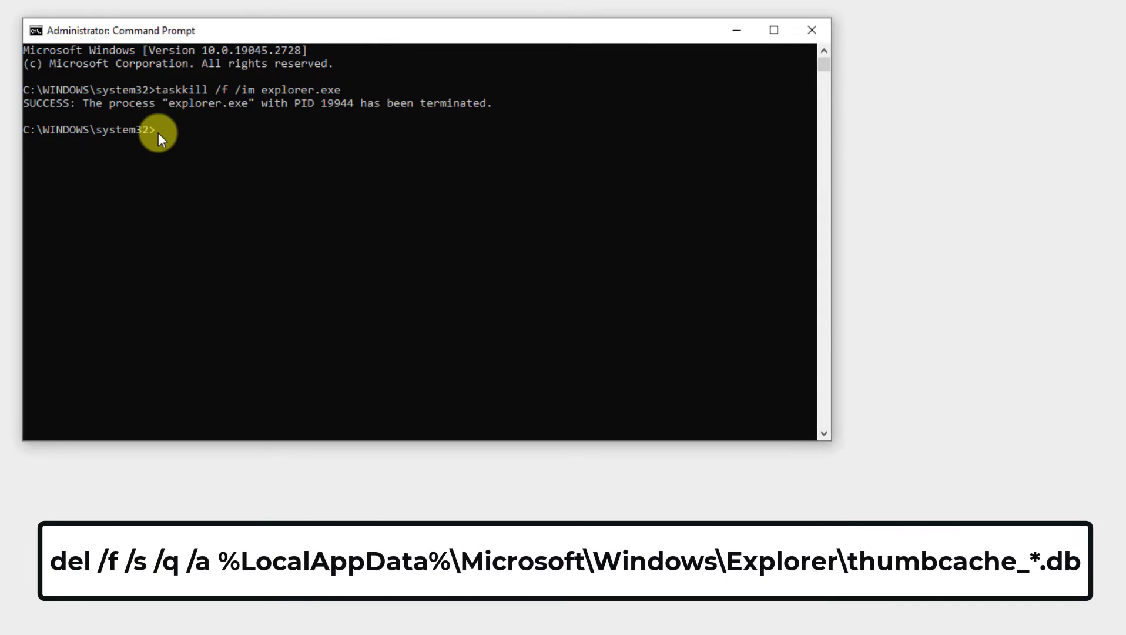
Step: Delete the thumbcache_*.db thumbnail cache files
{"action": "left_click", "coordinate": [158, 133]}
{"action": "type", "text": "del /f /s /q /a %LocalAppData%\\Microsoft\\Windows\\Explorer\\thumbcache_*.db"}
{"action": "key", "text": "Return"}
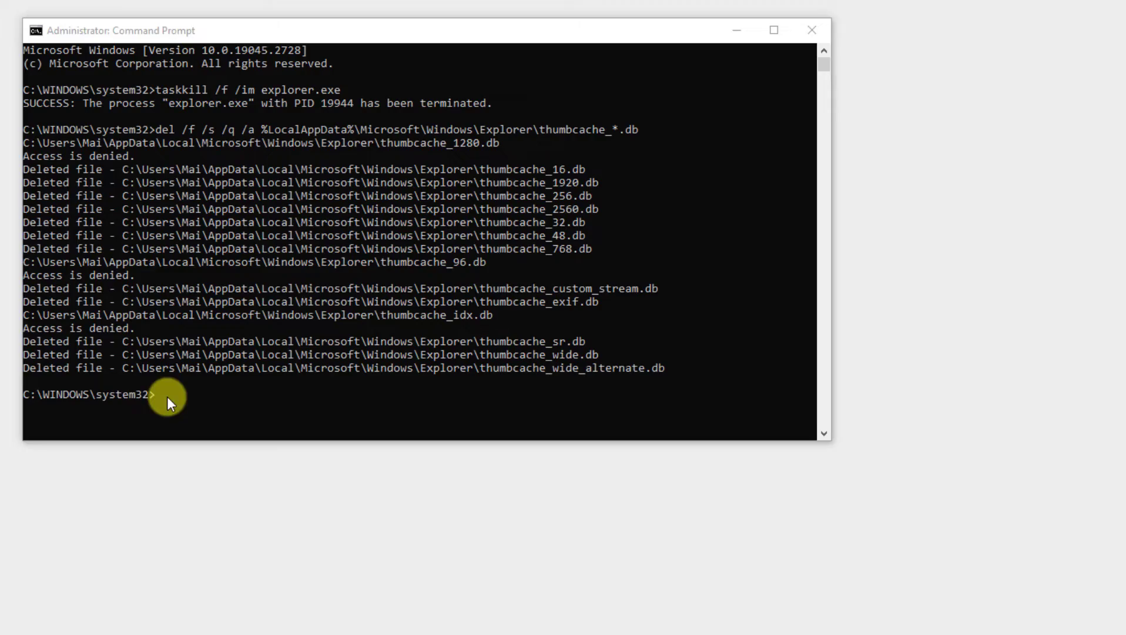
Step: Restart Explorer with start explorer.exe and close the console
{"action": "left_click", "coordinate": [164, 396]}
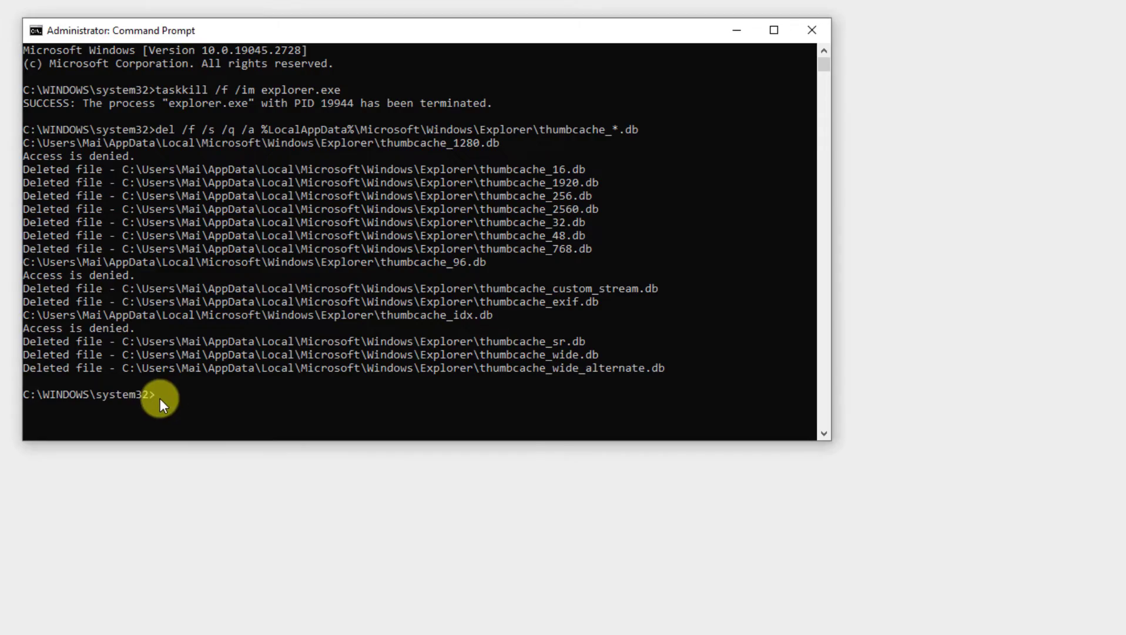
{"action": "left_click", "coordinate": [161, 398]}
{"action": "right_click", "coordinate": [161, 398]}
{"action": "key", "text": "Return"}
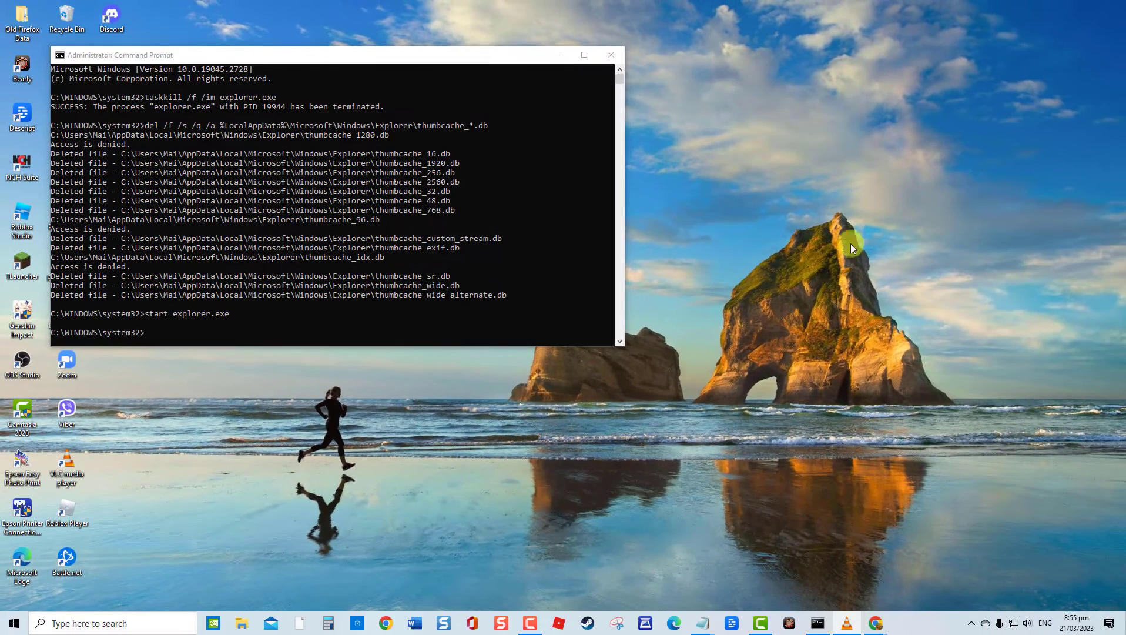
{"action": "left_click", "coordinate": [611, 55]}
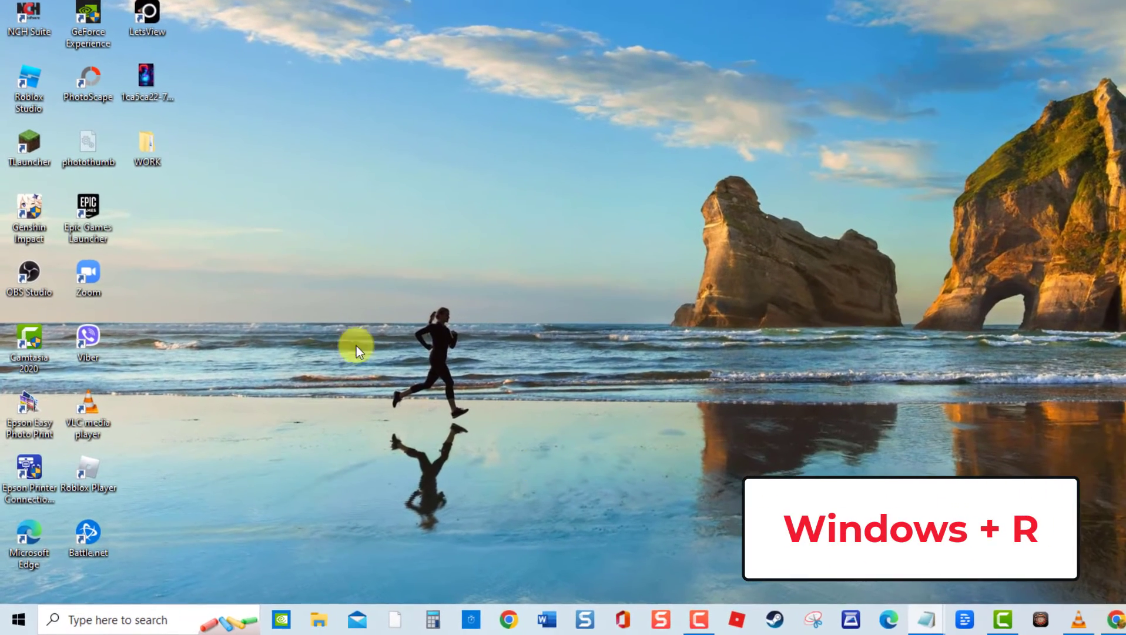
Step: Launch gpedit.msc and browse to User Configuration > Administrative Templates > Windows Components > File Explorer
{"action": "key", "text": "super+r"}
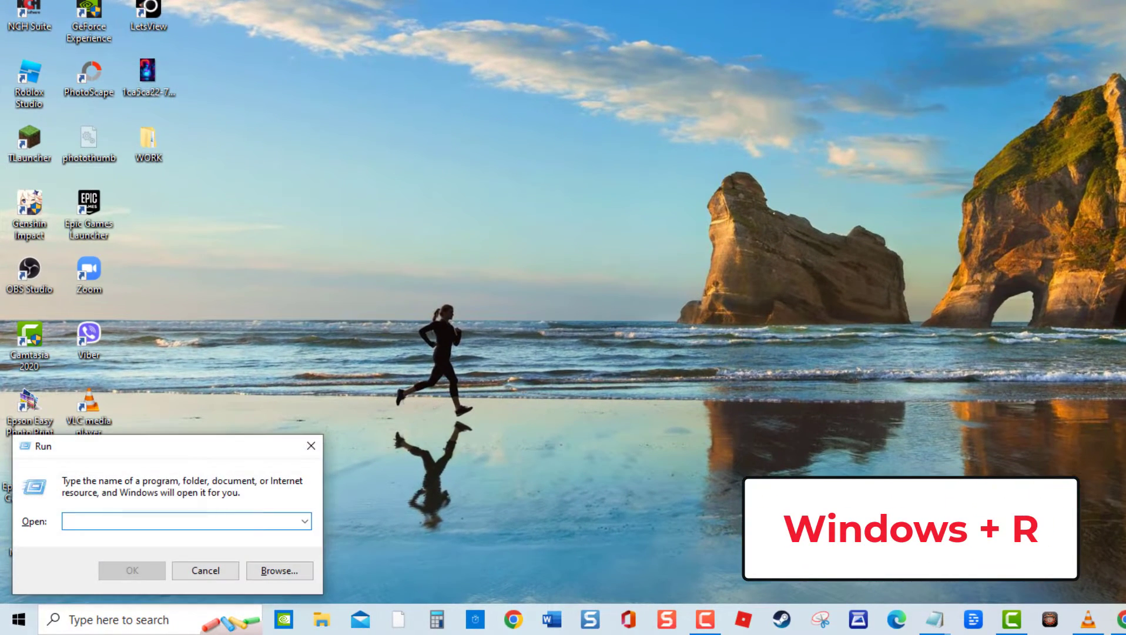
{"action": "type", "text": "gpedit.msc"}
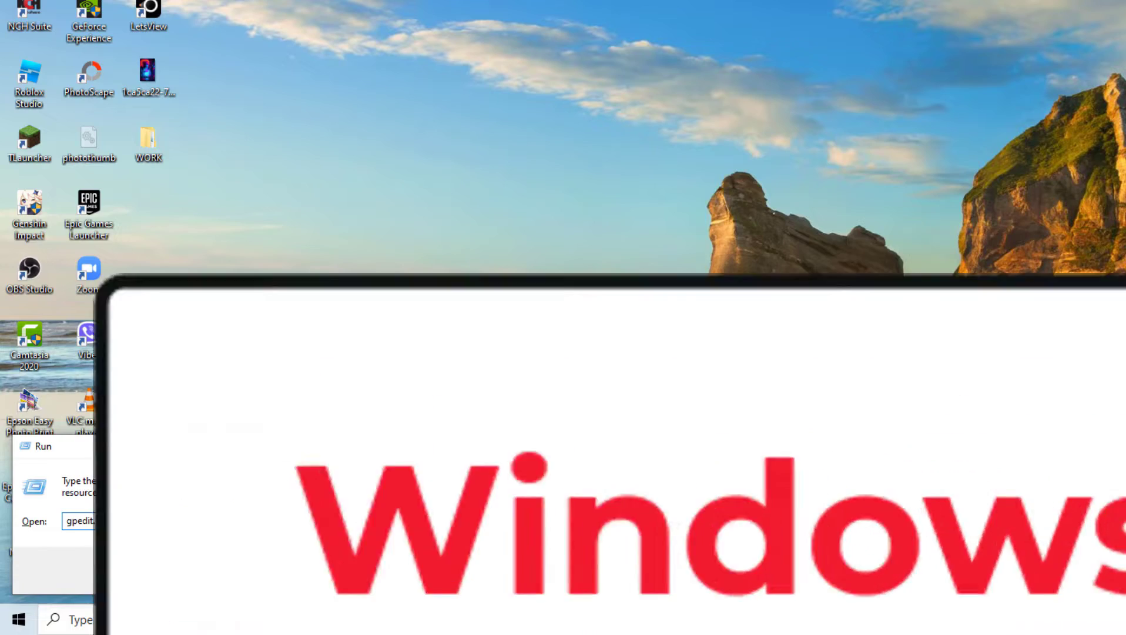
{"action": "left_click", "coordinate": [134, 569]}
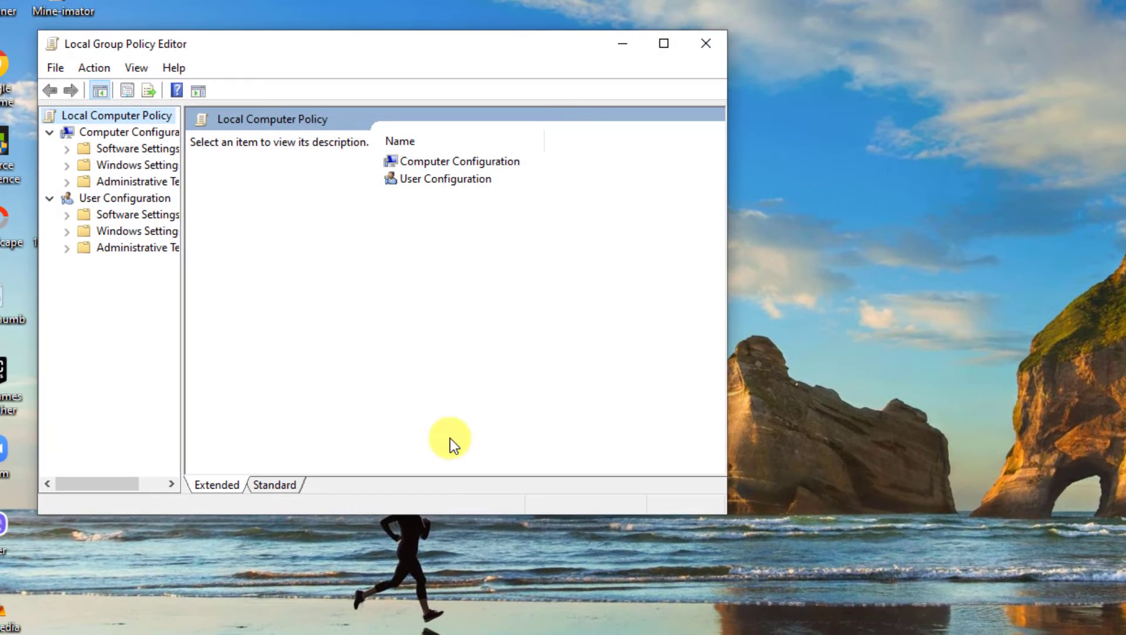
{"action": "left_click_drag", "start_coordinate": [183, 258], "coordinate": [326, 257]}
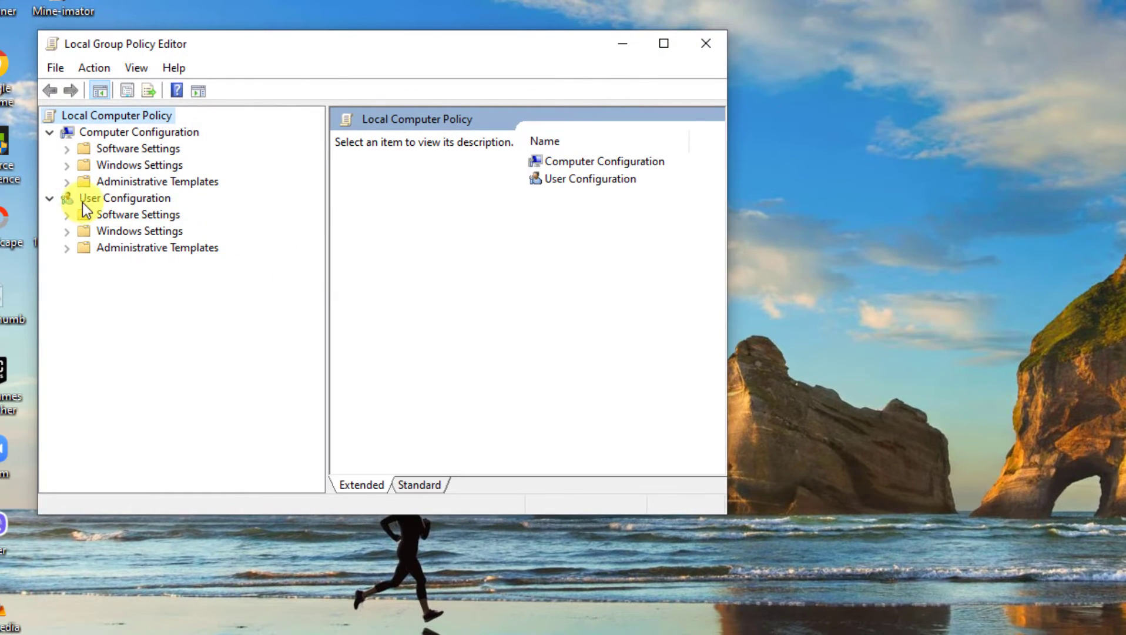
{"action": "left_click", "coordinate": [83, 203]}
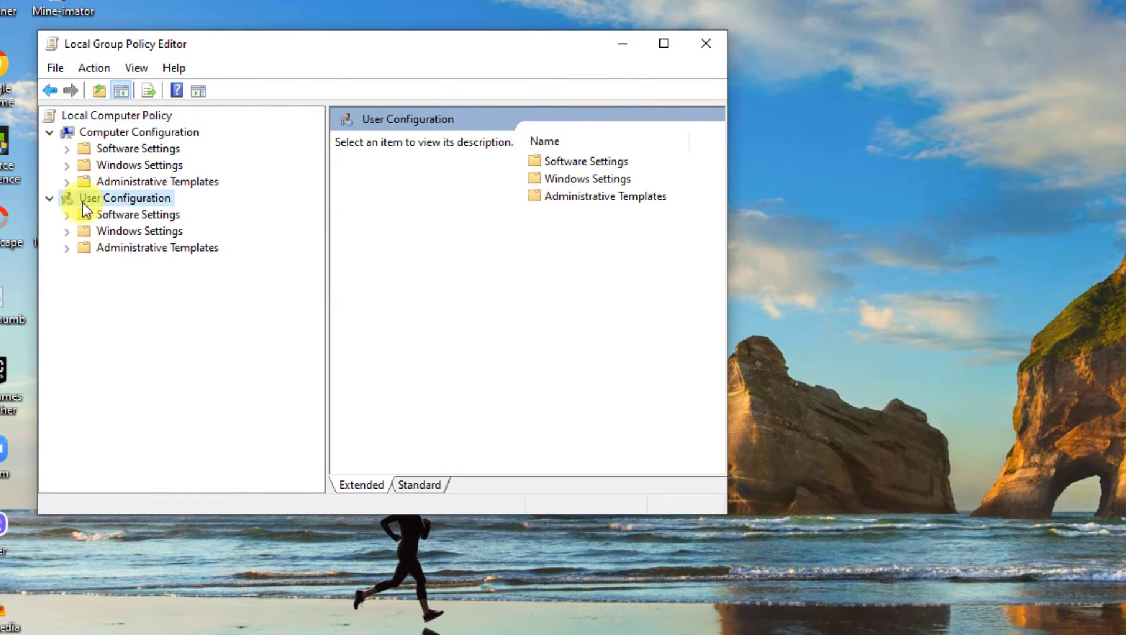
{"action": "left_click", "coordinate": [69, 248]}
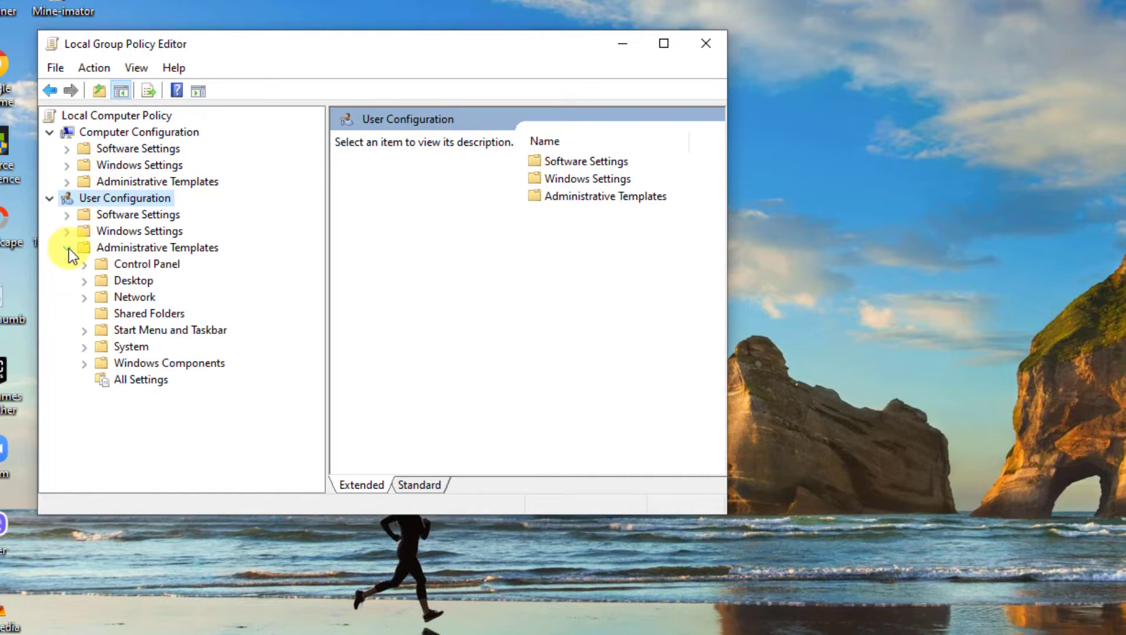
{"action": "left_click", "coordinate": [84, 362]}
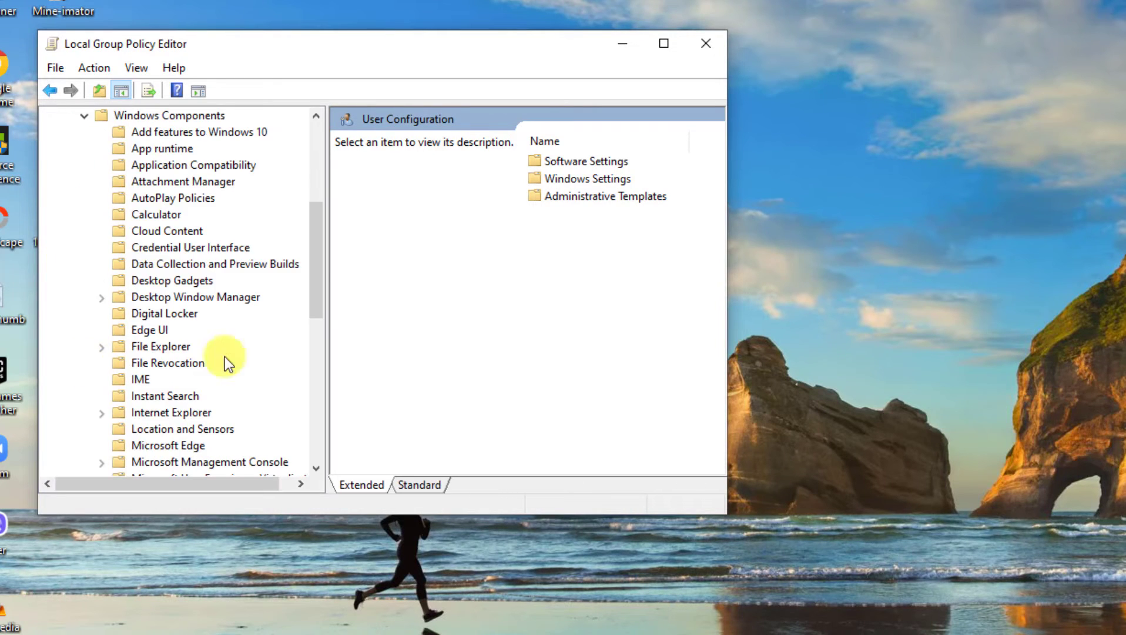
{"action": "left_click", "coordinate": [142, 346]}
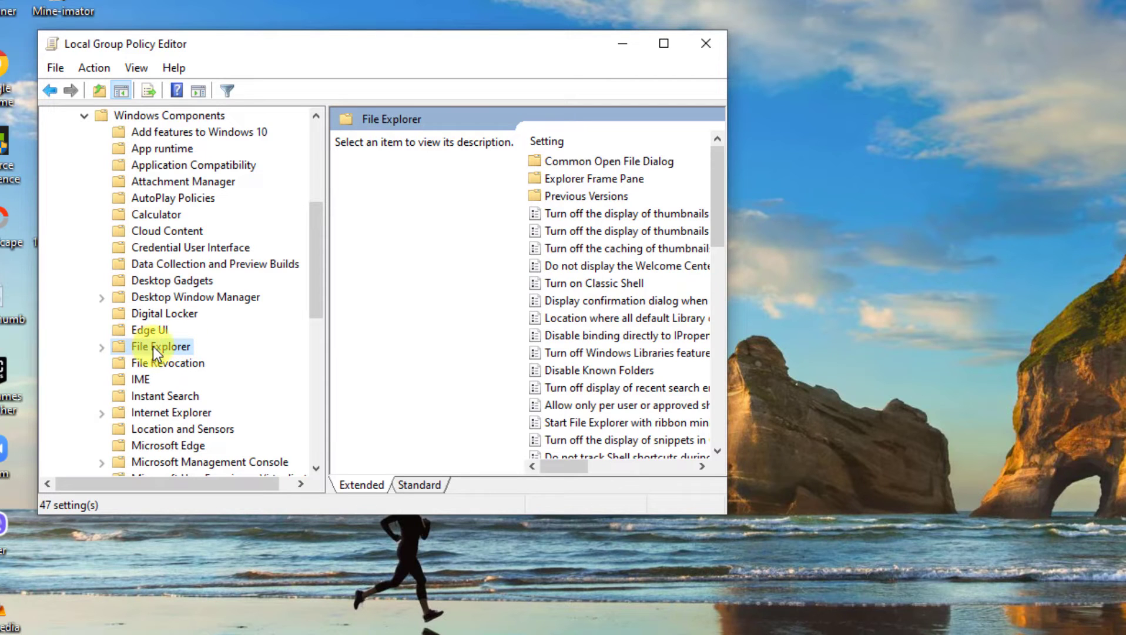
Step: Set 'Turn off the display of thumbnails and only display icons' to Disabled and close the editor
{"action": "left_click_drag", "start_coordinate": [727, 309], "coordinate": [1080, 310]}
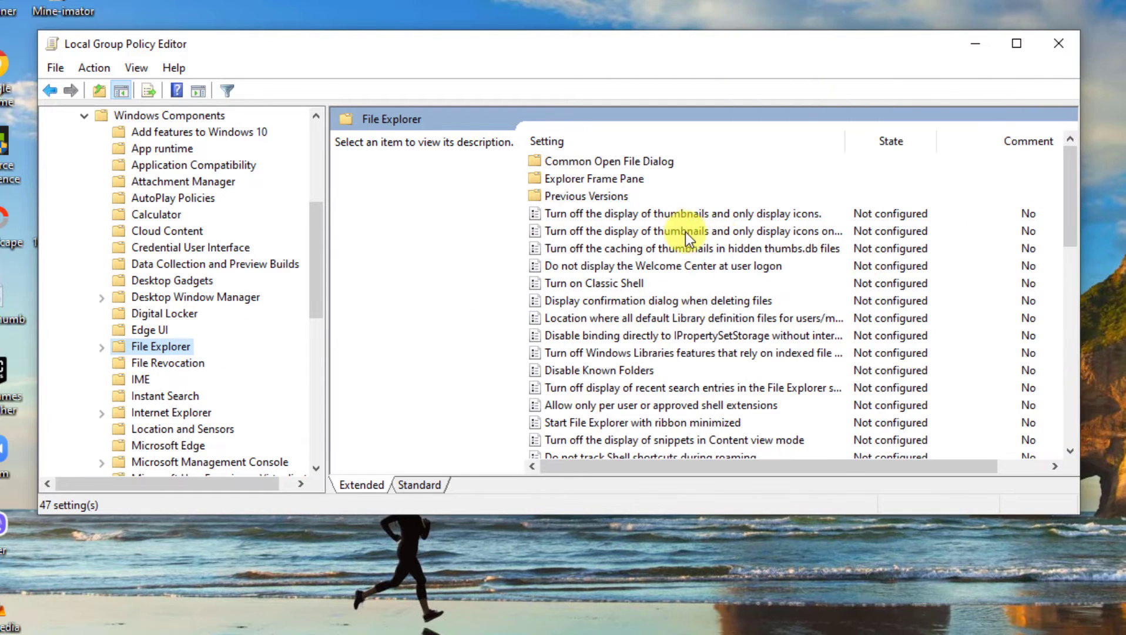
{"action": "double_click", "coordinate": [587, 216]}
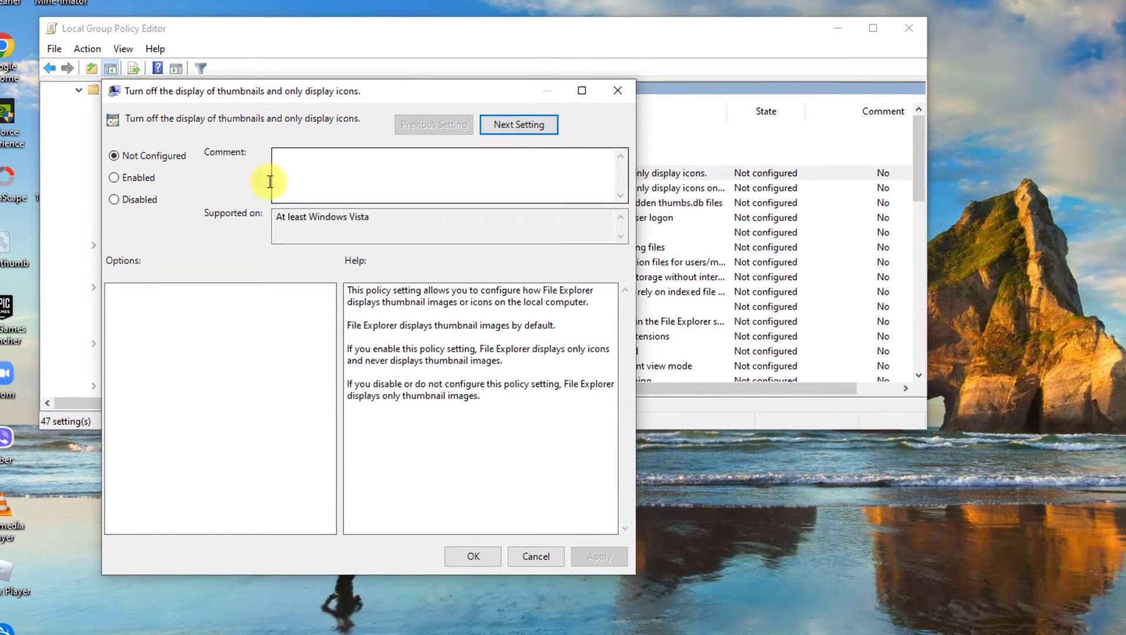
{"action": "left_click", "coordinate": [141, 198]}
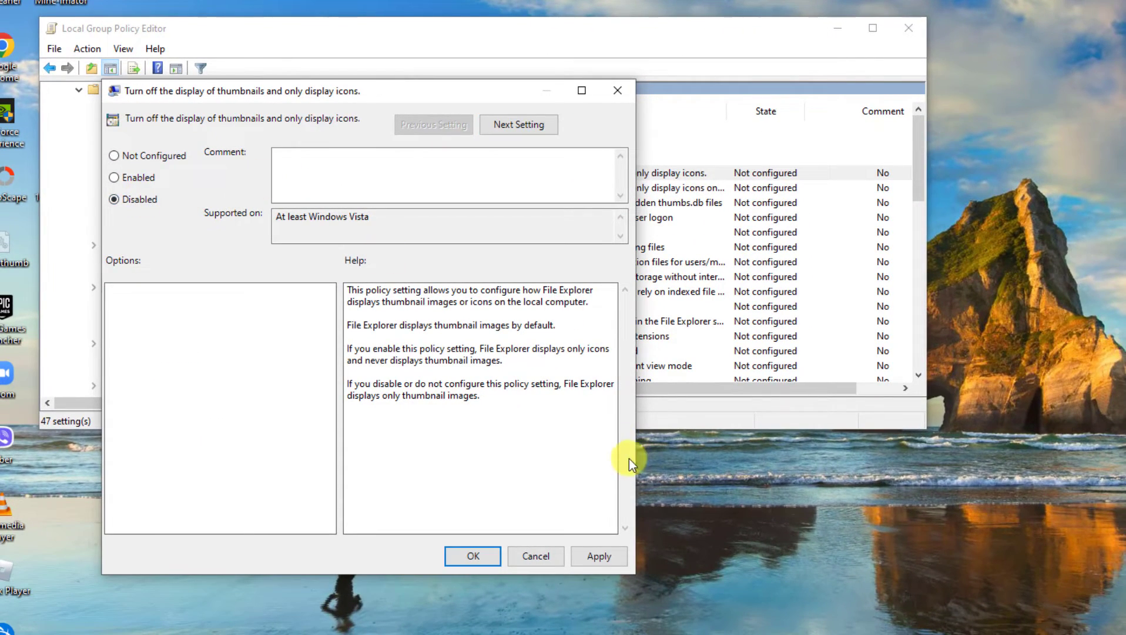
{"action": "left_click", "coordinate": [613, 559]}
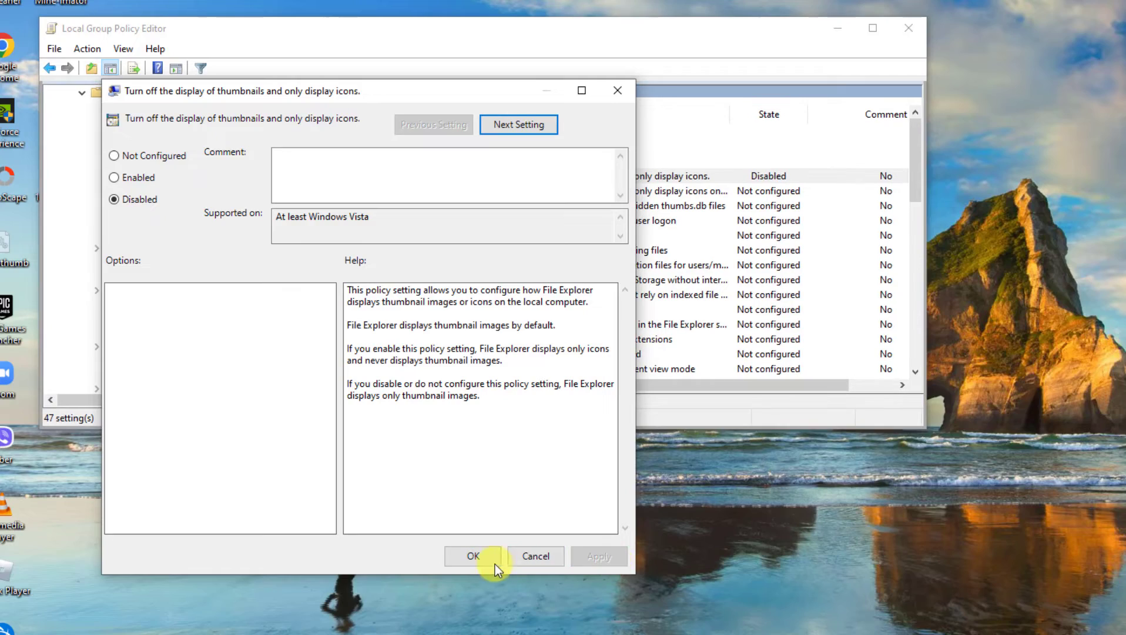
{"action": "left_click", "coordinate": [473, 556]}
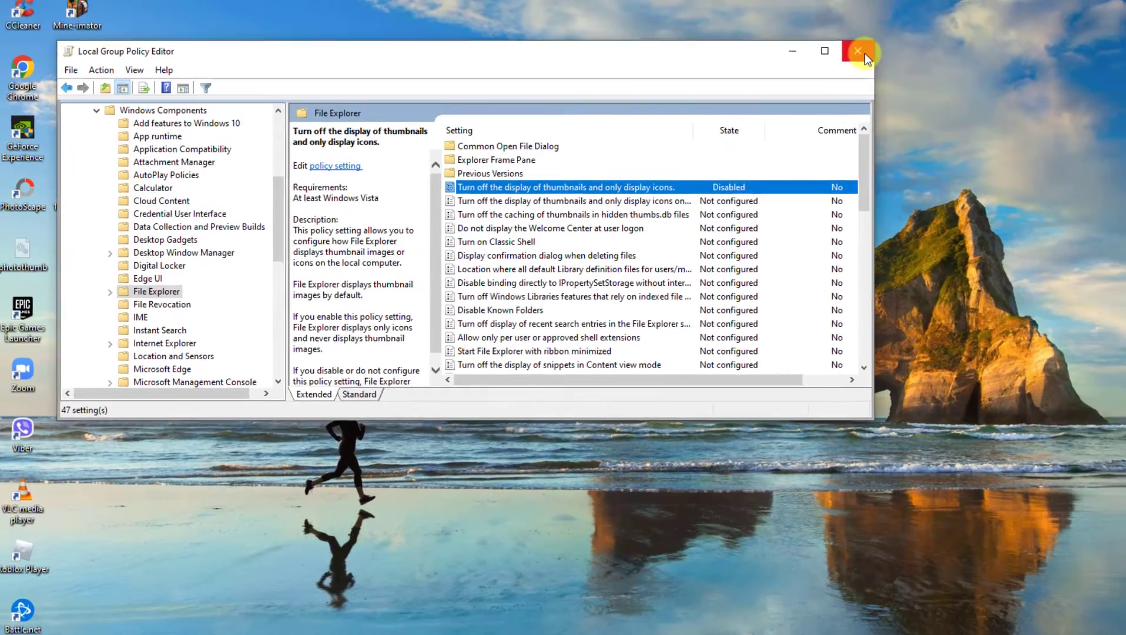
{"action": "left_click", "coordinate": [909, 29]}
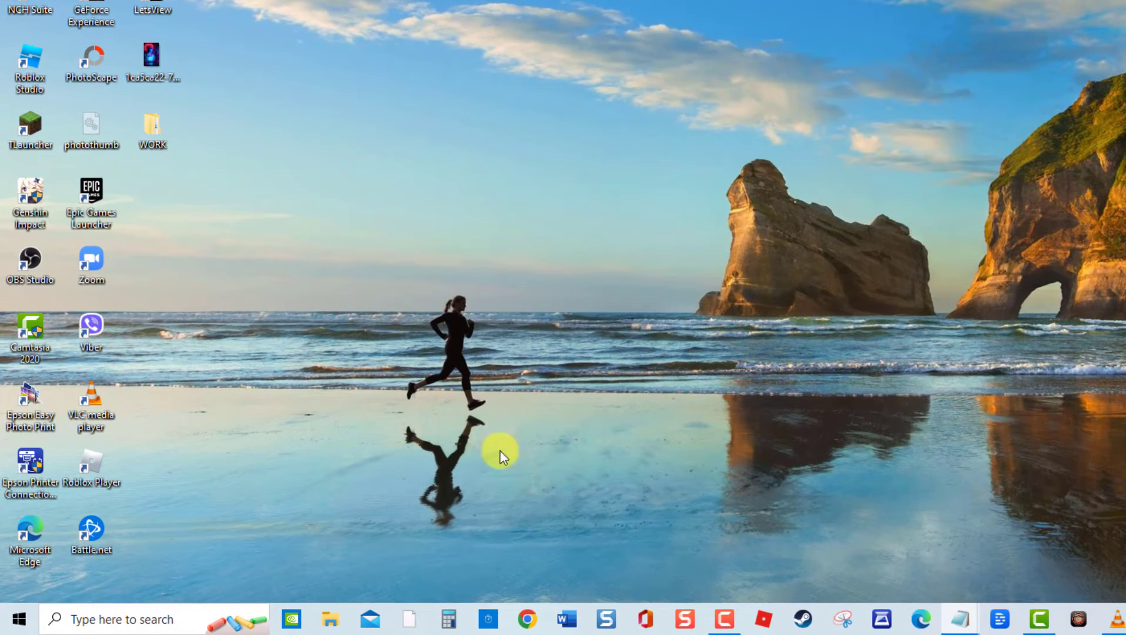
Step: Run sfc /scannow in an administrator Command Prompt, finding no integrity violations, then close it
{"action": "left_click", "coordinate": [146, 618]}
{"action": "type", "text": "co"}
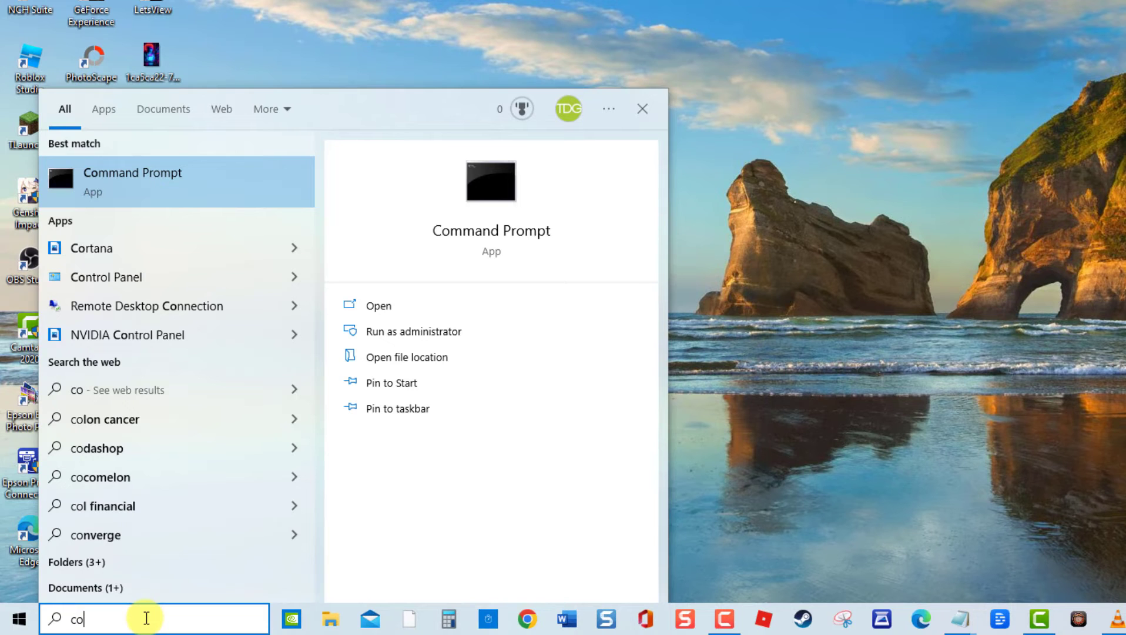
{"action": "type", "text": "mmand prompt"}
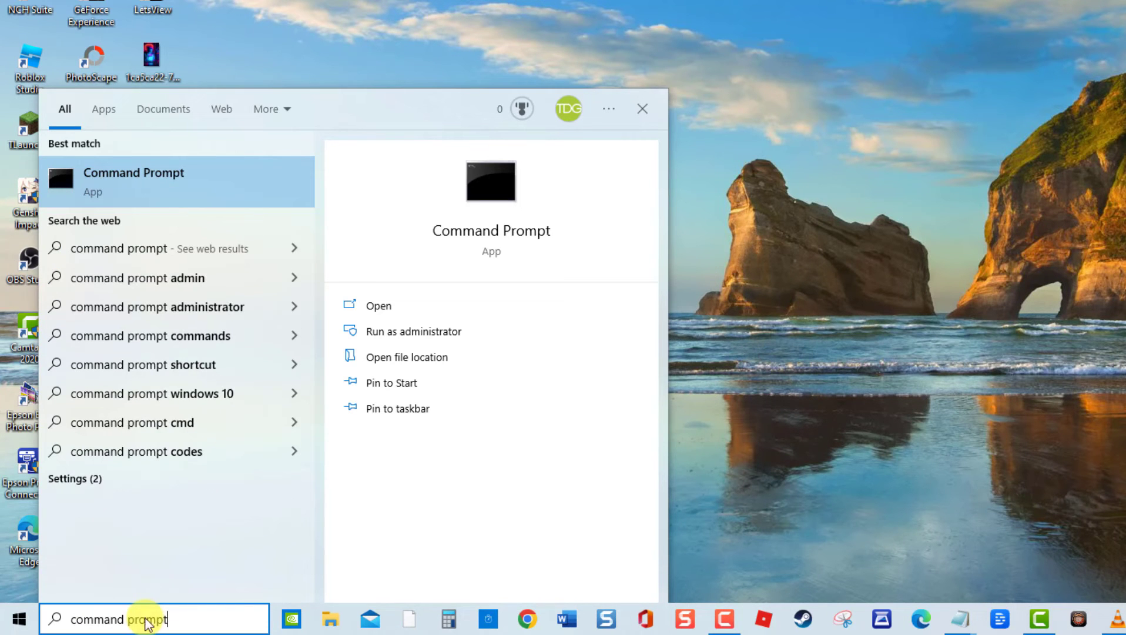
{"action": "left_click", "coordinate": [422, 326]}
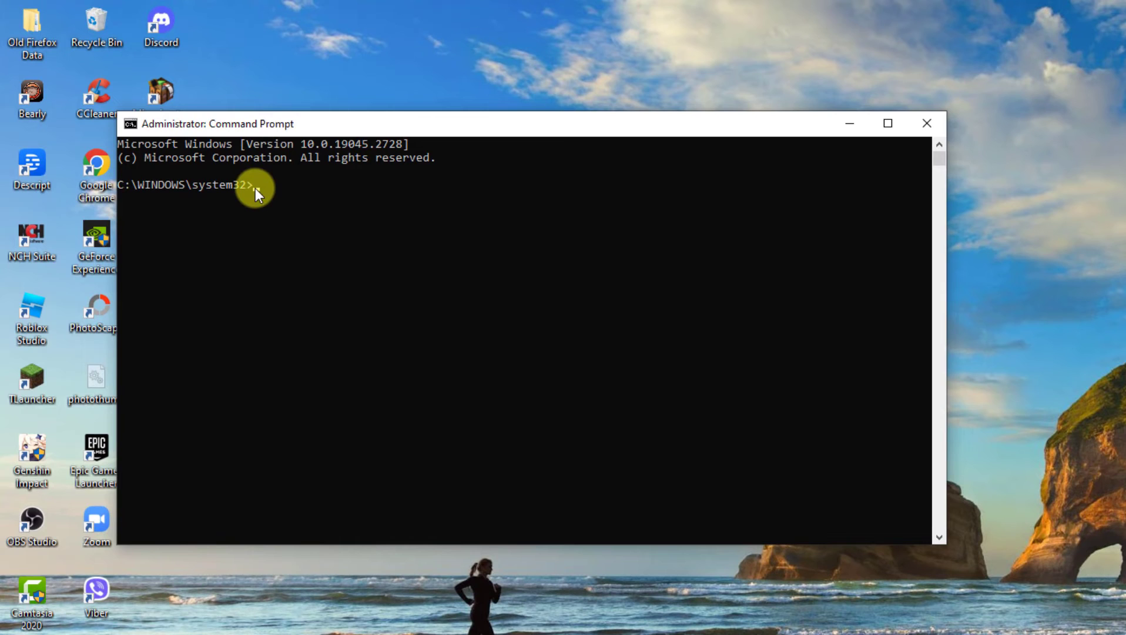
{"action": "left_click", "coordinate": [256, 188]}
{"action": "type", "text": "sfc /scannow"}
{"action": "key", "text": "Return"}
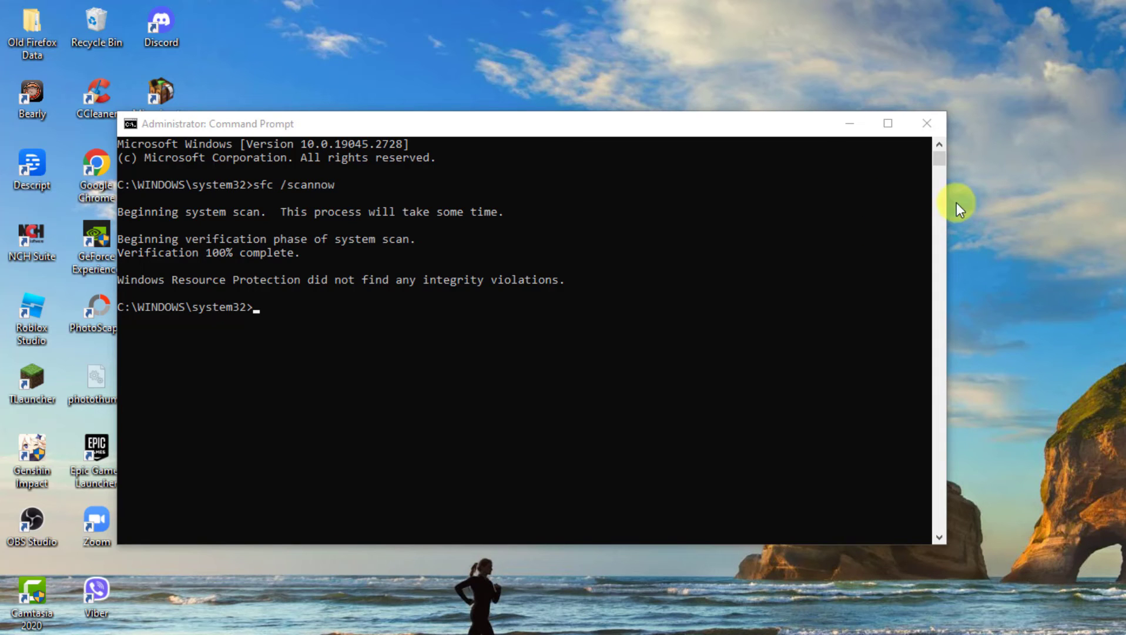
{"action": "left_click", "coordinate": [927, 124]}
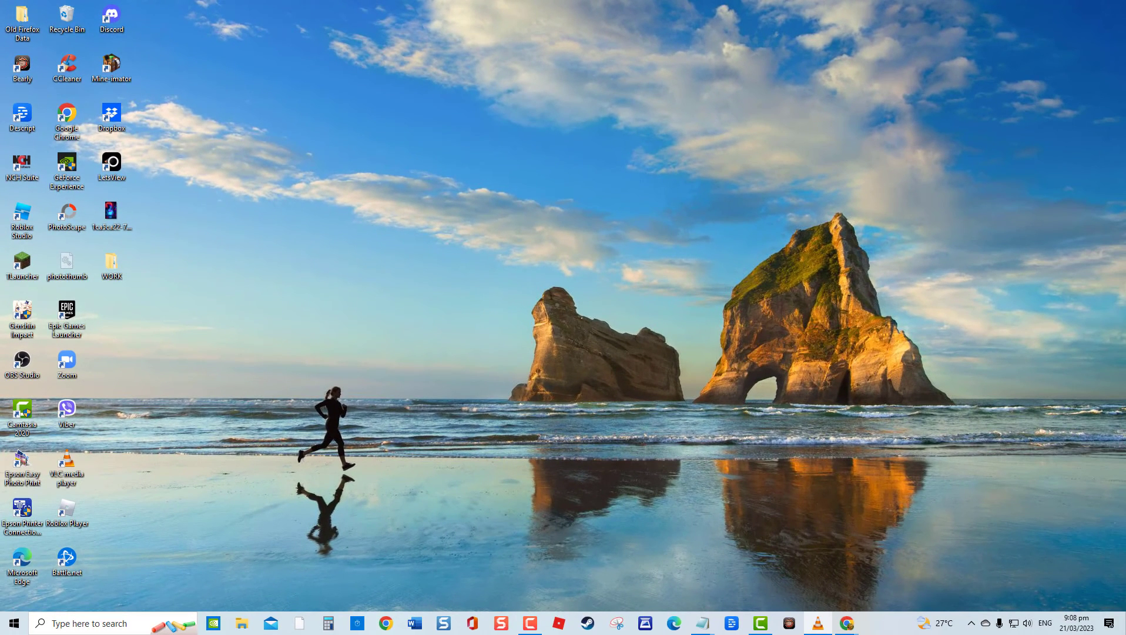